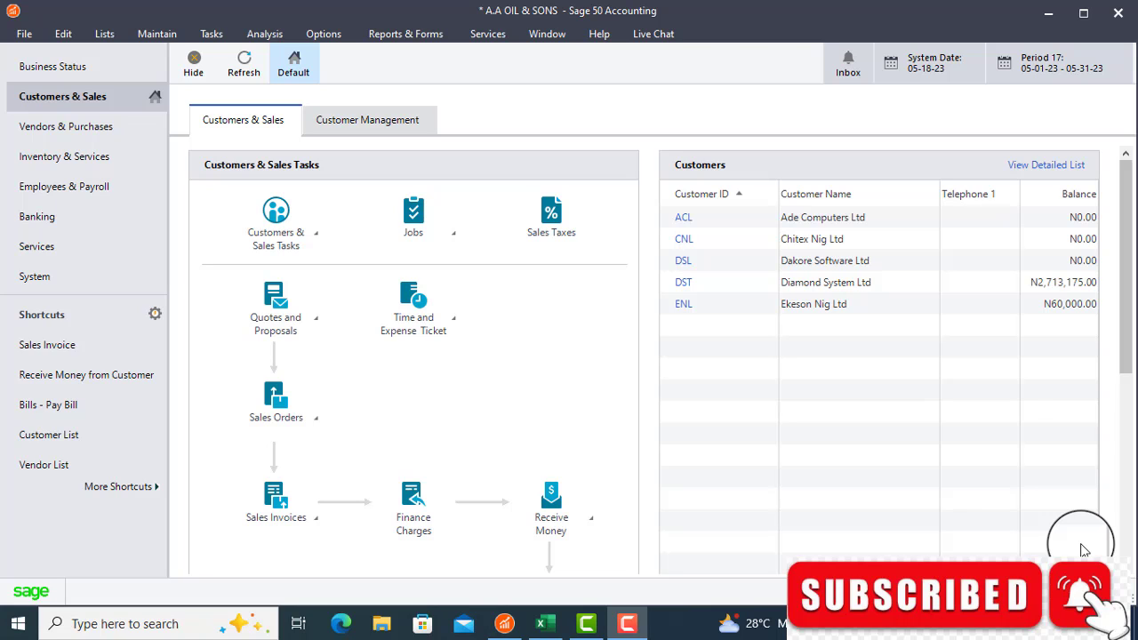
# Review the FUND TRANSFERS entries in the Sage 50 Advance Case Study workbook in Excel, and return to Sage 50
pyautogui.moveTo(551, 628)
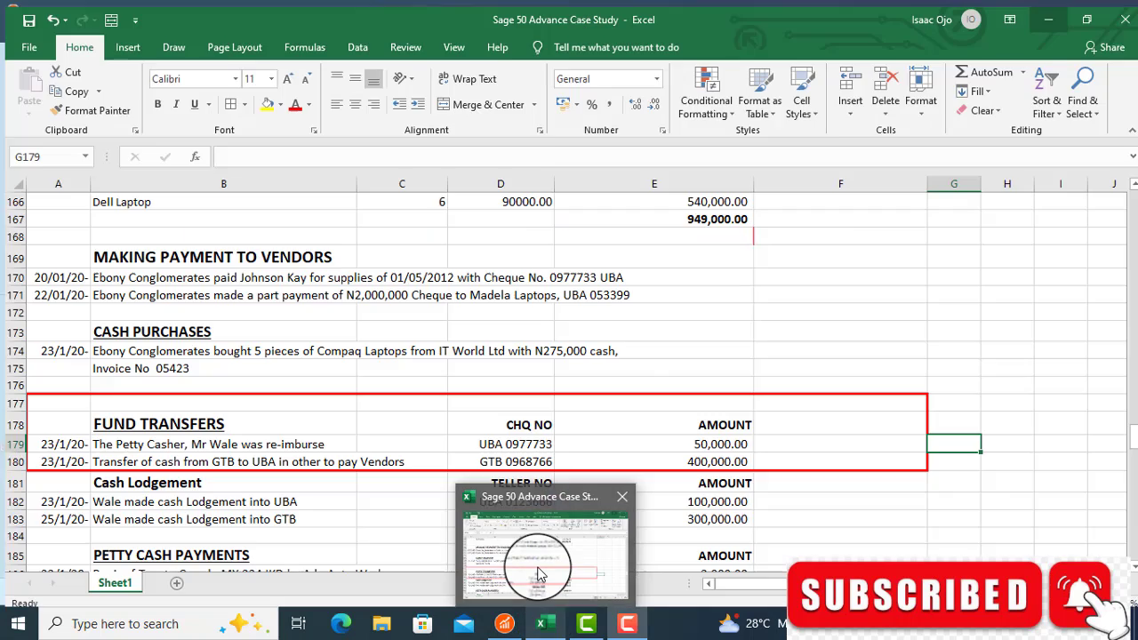
pyautogui.click(538, 561)
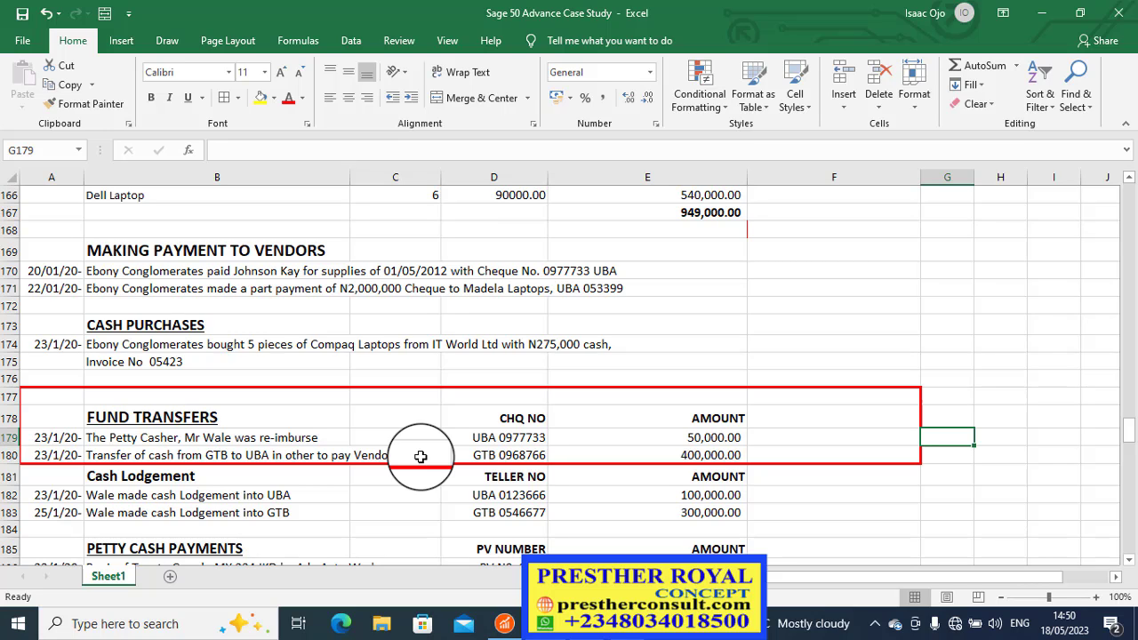
pyautogui.click(505, 625)
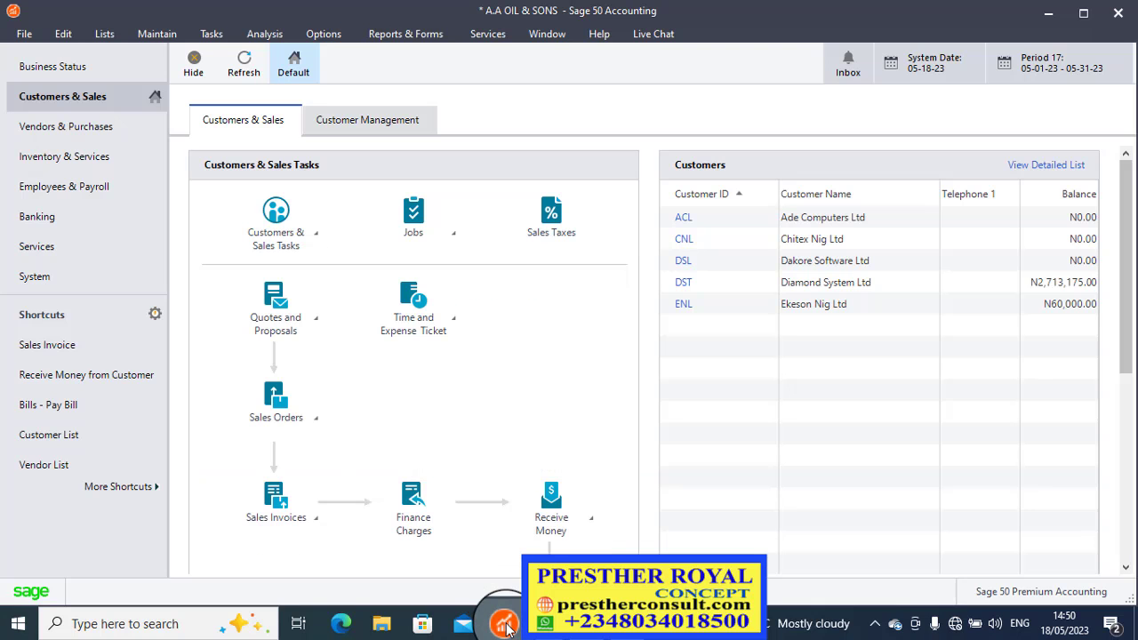
# Open a new general journal entry and date it 18 May 2023
pyautogui.click(212, 35)
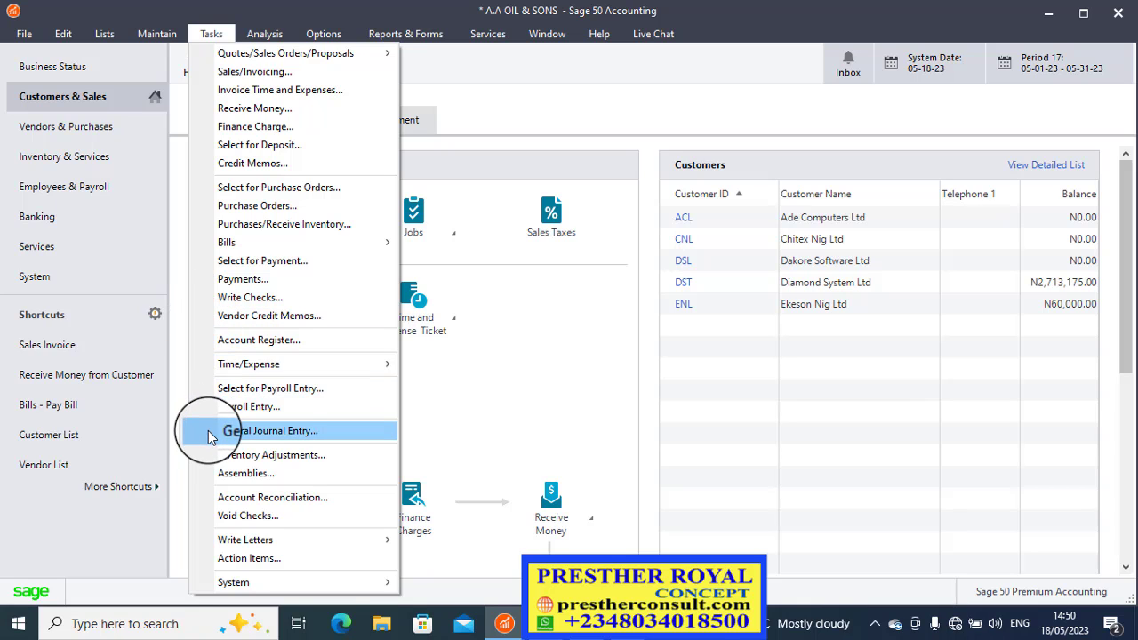
pyautogui.click(298, 433)
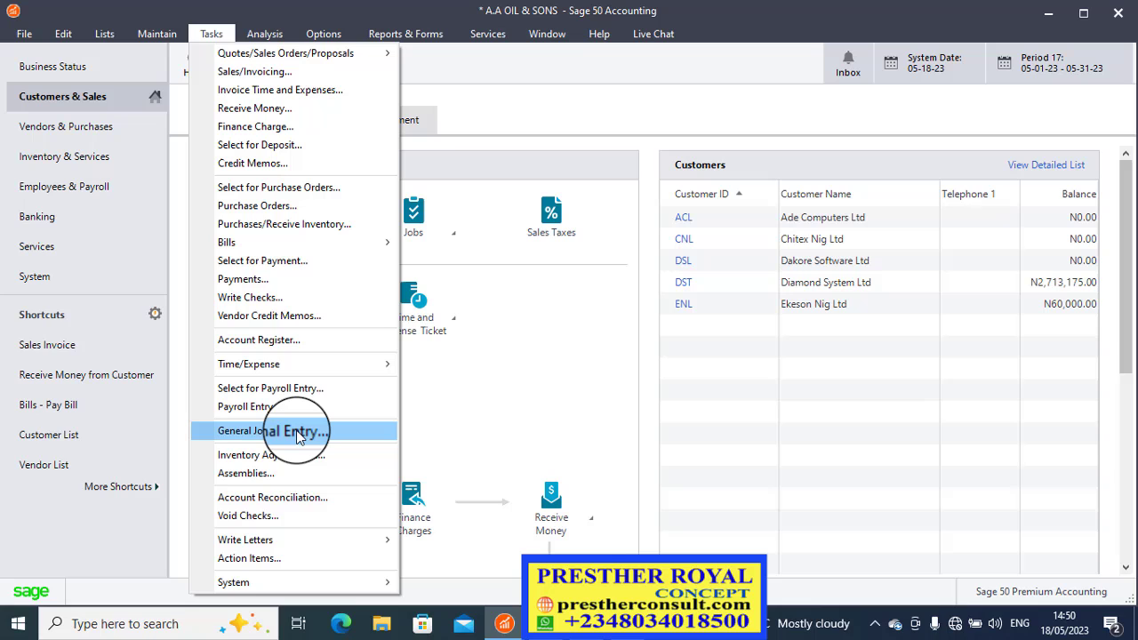
pyautogui.click(298, 434)
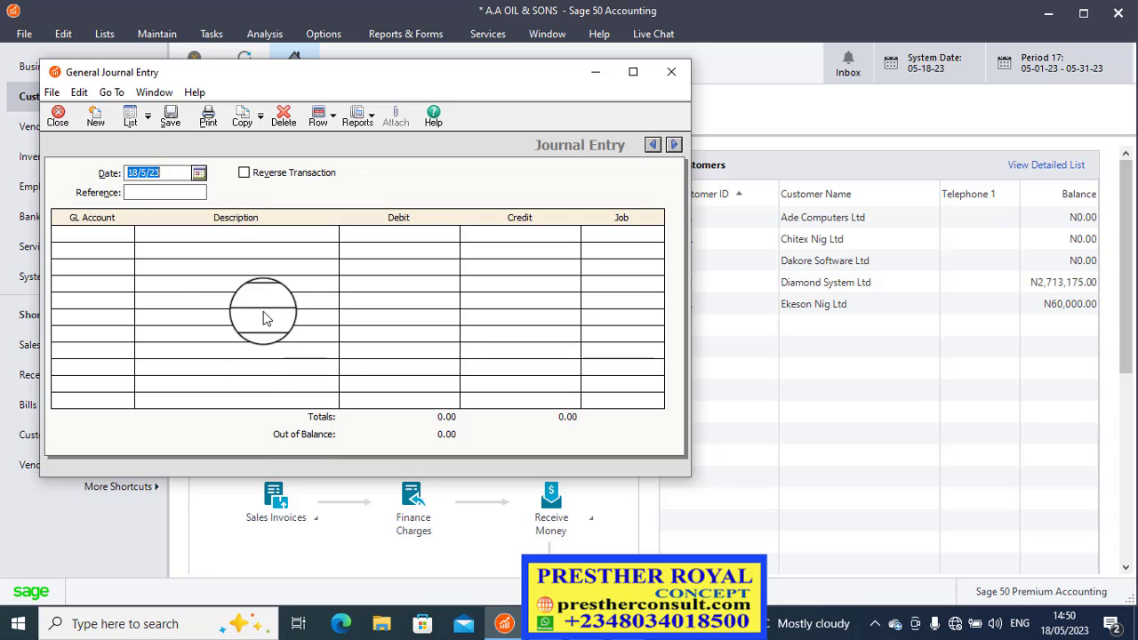
pyautogui.click(200, 176)
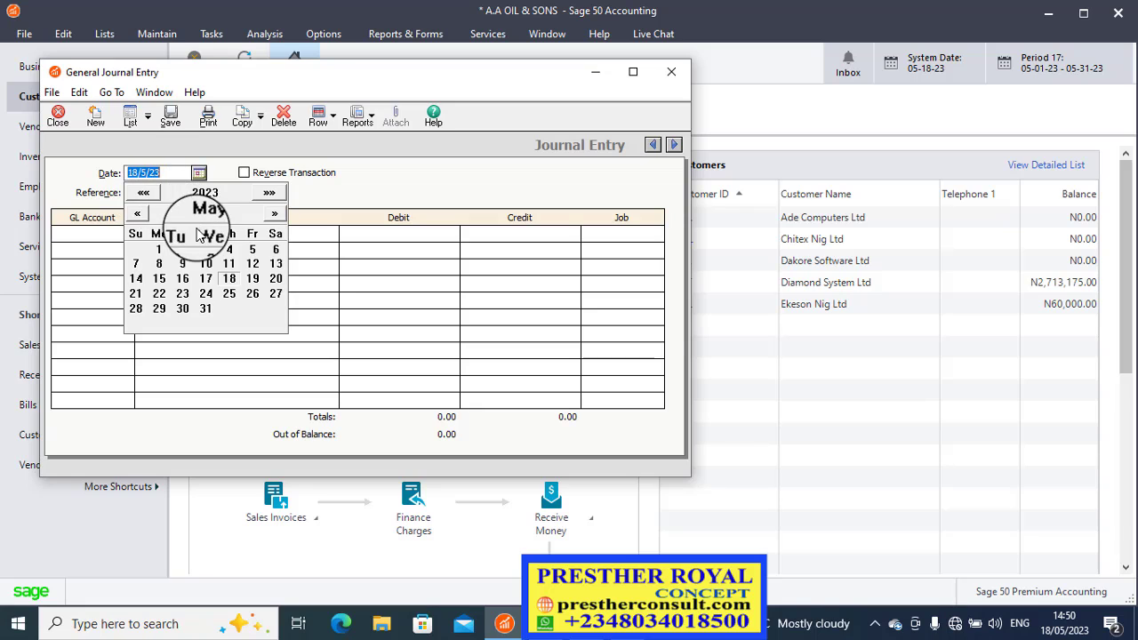
pyautogui.click(231, 278)
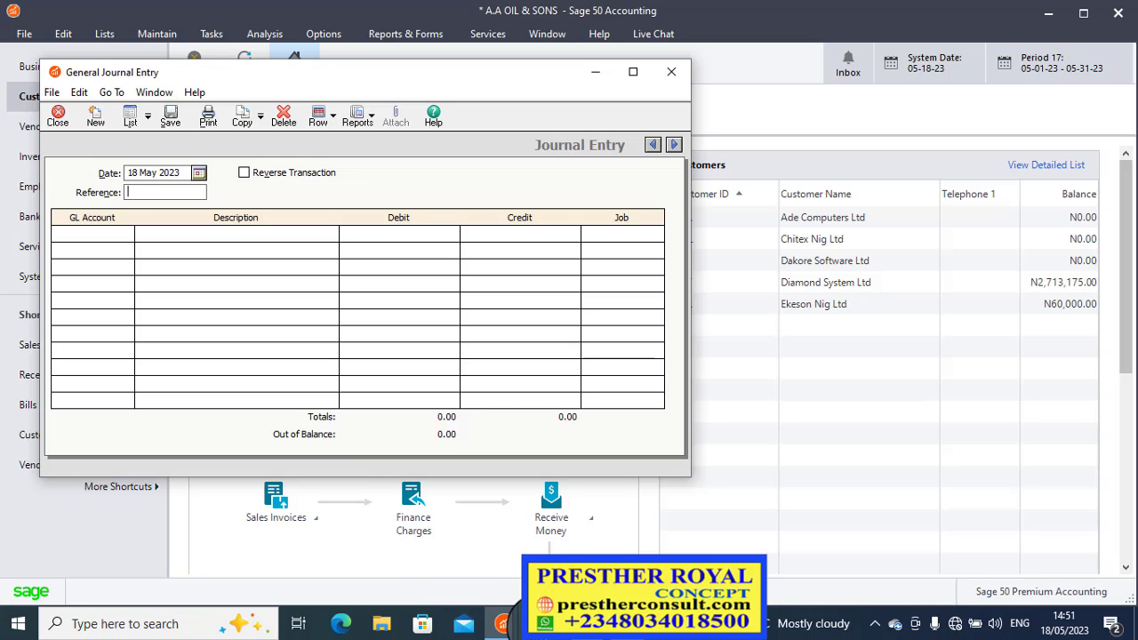
# Check the petty cash reimbursement's cheque number in the Excel case study, and return to the journal entry in Sage 50
pyautogui.moveTo(544, 615)
pyautogui.click(538, 560)
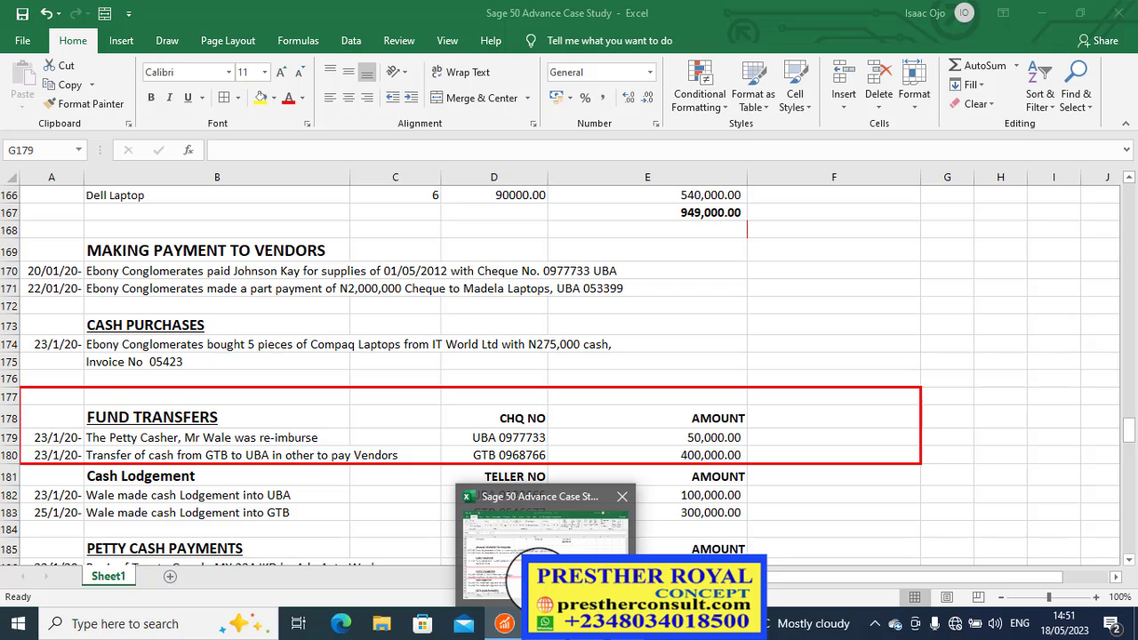
pyautogui.click(524, 569)
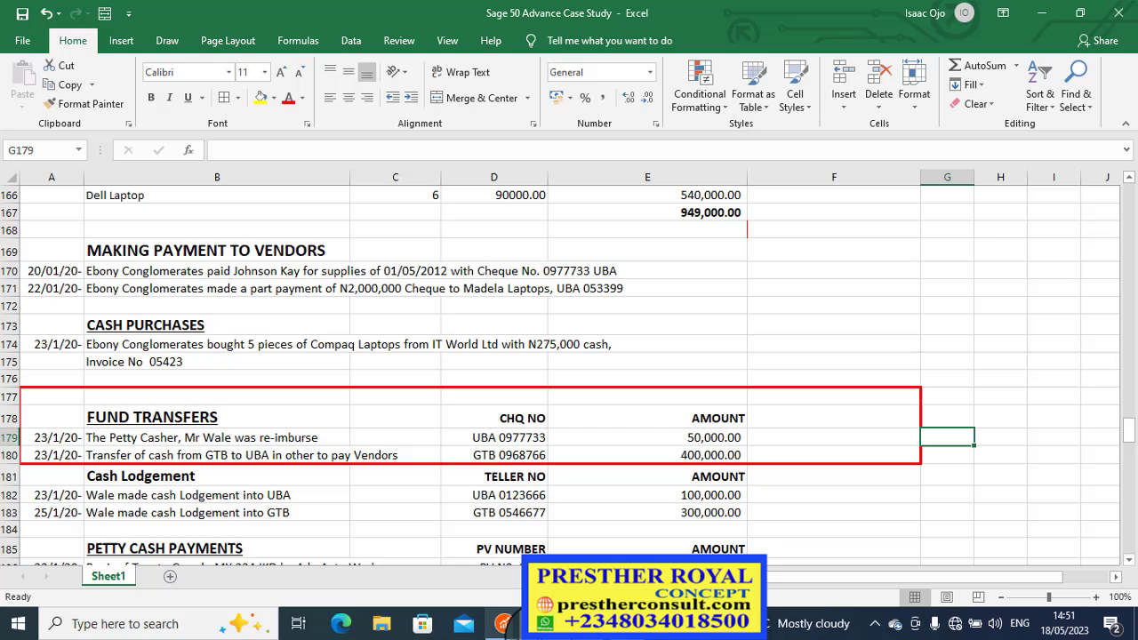
pyautogui.click(524, 542)
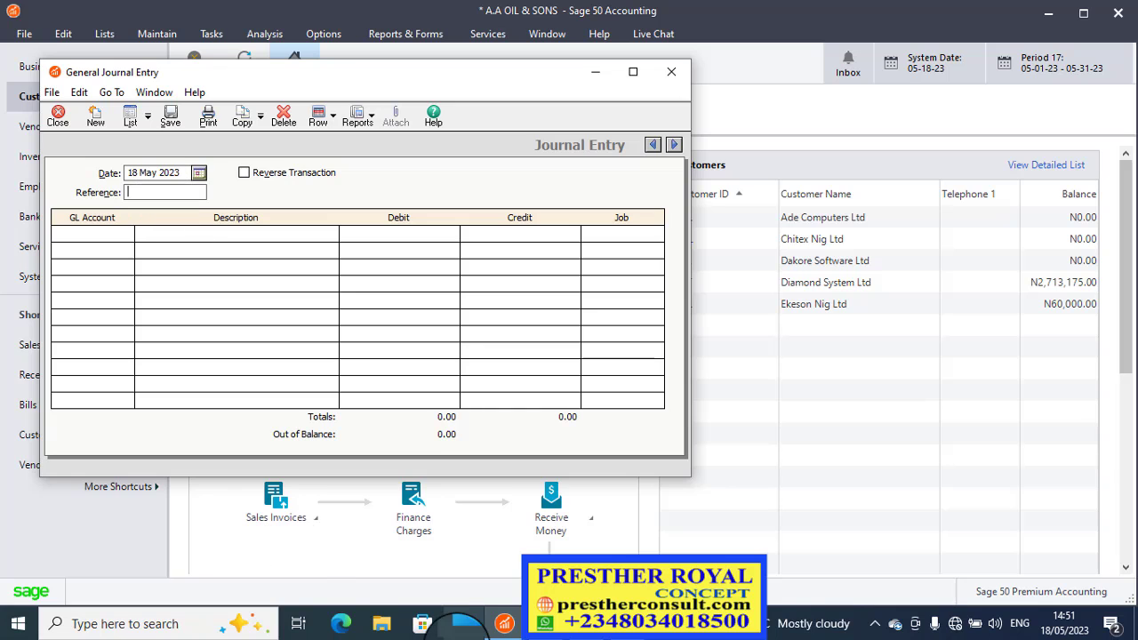
pyautogui.moveTo(545, 625)
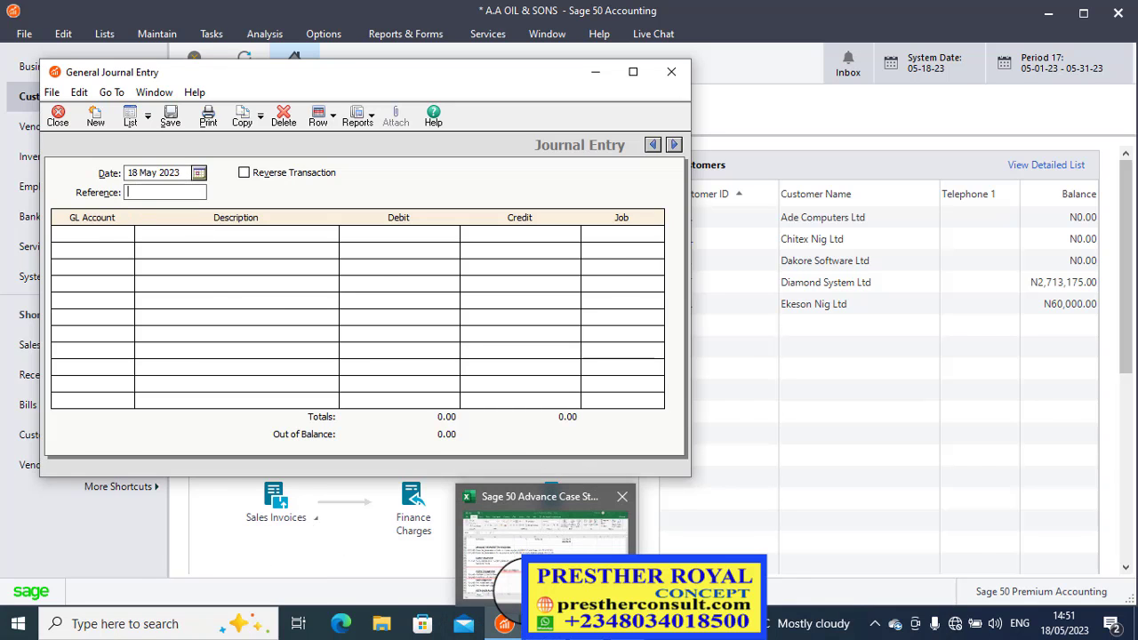
pyautogui.moveTo(509, 582)
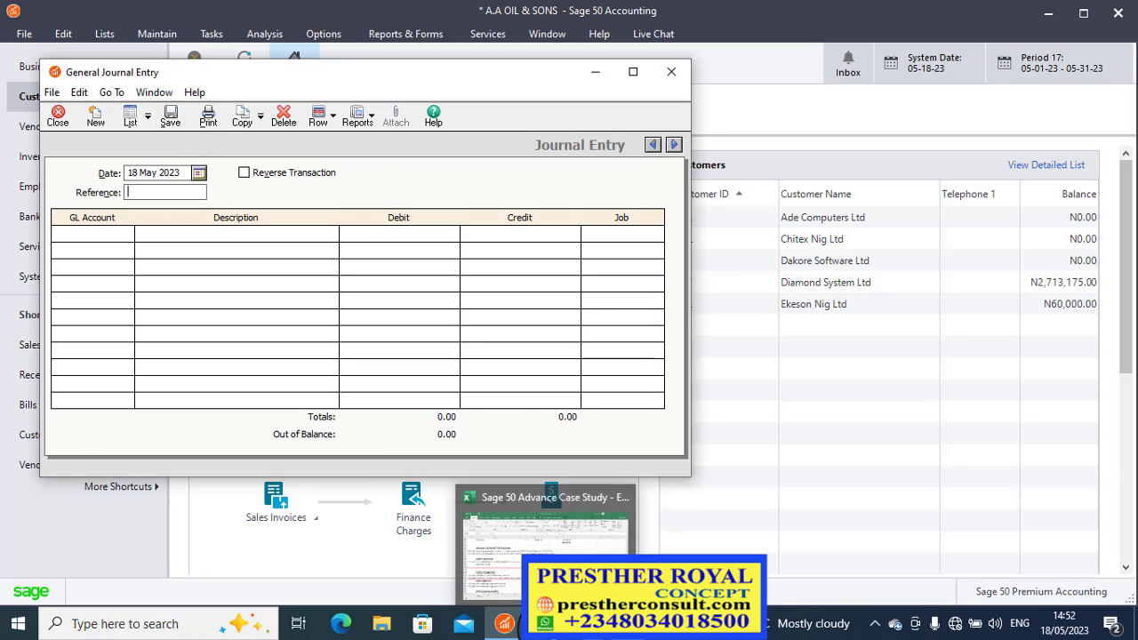
# Switch to the Excel case study and change the petty cash reimbursement's cheque number in D179 to UBA 09777344
pyautogui.click(545, 623)
pyautogui.doubleClick(513, 438)
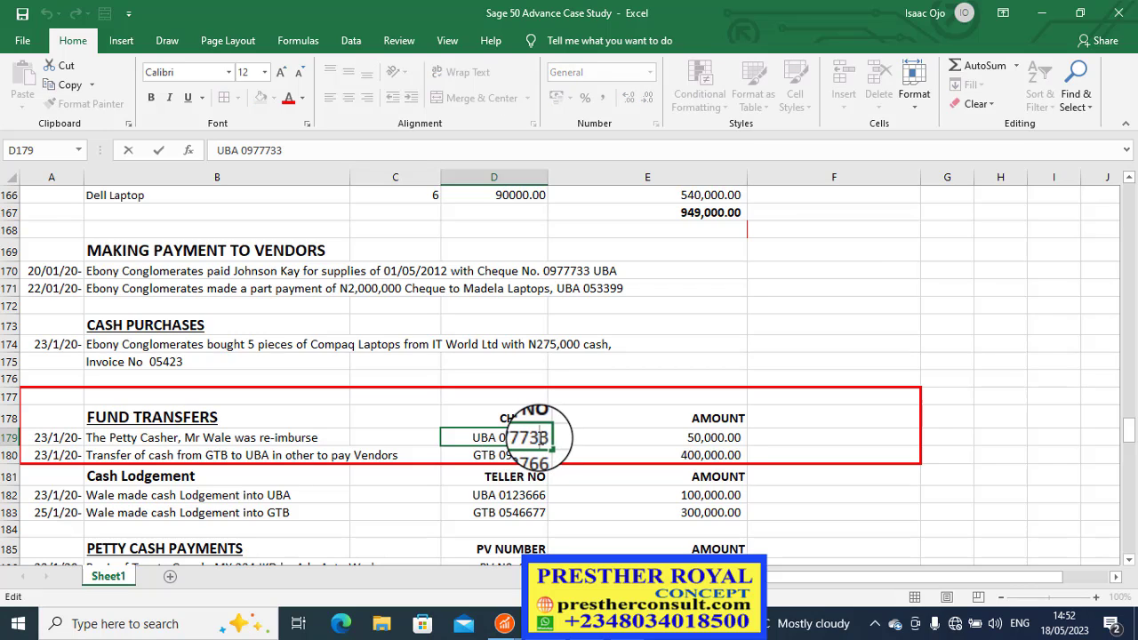
pyautogui.press('BackSpace')
pyautogui.write('44')
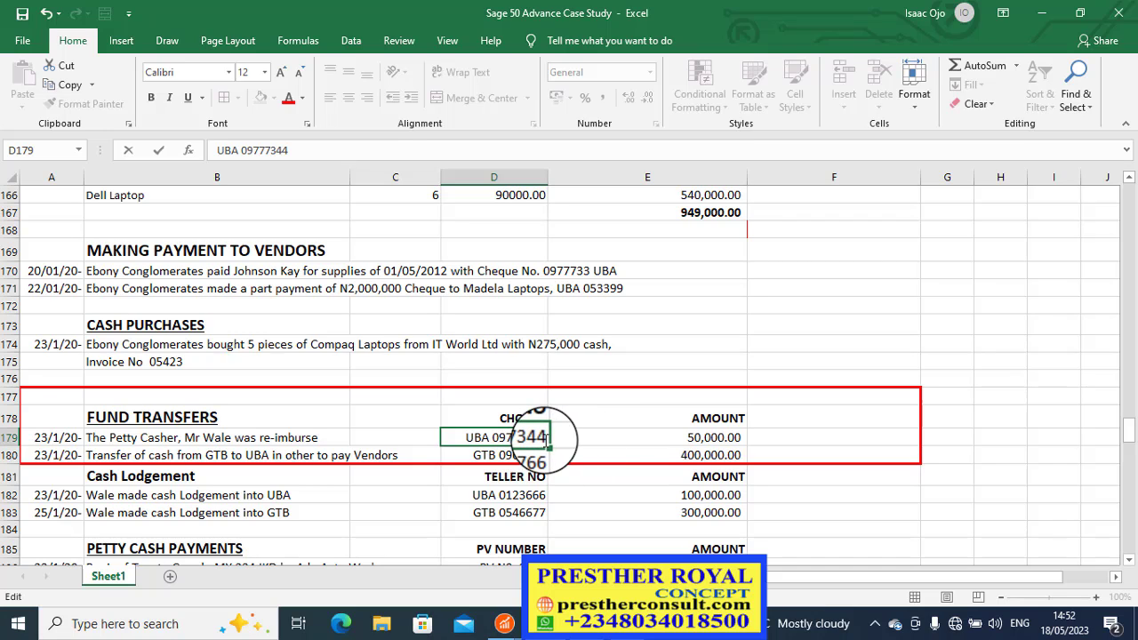
# Copy the full cheque number UBA 09777344 from D179 into the Reference field of the Sage 50 journal entry
pyautogui.hotkey('shift', 'Left')
pyautogui.hotkey('shift', 'Left')
pyautogui.hotkey('shift', 'Left')
pyautogui.hotkey('shift', 'Left')
pyautogui.hotkey('shift', 'Left')
pyautogui.hotkey('shift', 'Left')
pyautogui.hotkey('shift', 'Left')
pyautogui.hotkey('shift', 'Left')
pyautogui.hotkey('shift', 'Left')
pyautogui.hotkey('shift', 'Left')
pyautogui.hotkey('shift', 'Left')
pyautogui.hotkey('shift', 'Left')
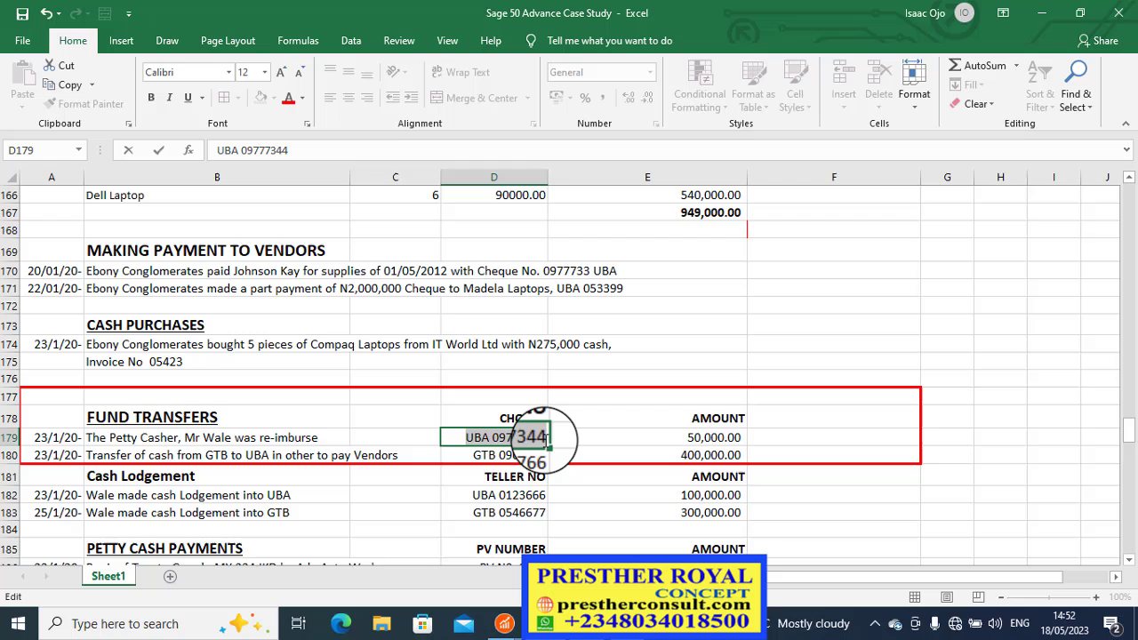
pyautogui.hotkey('ctrl', 'c')
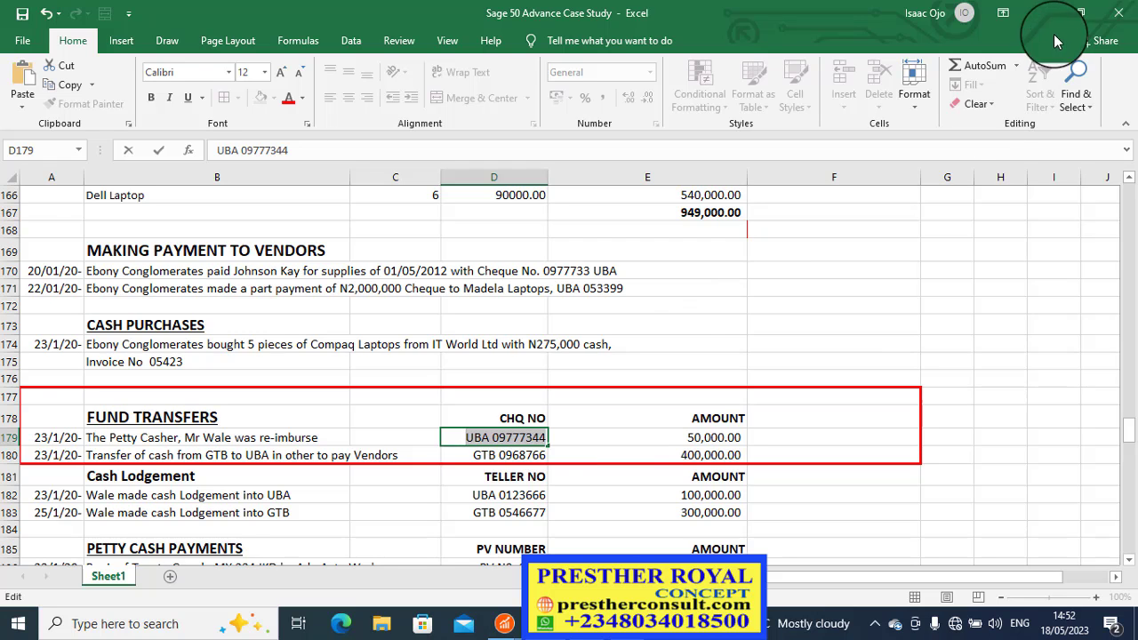
pyautogui.hotkey('alt', 'Tab')
pyautogui.click(173, 193)
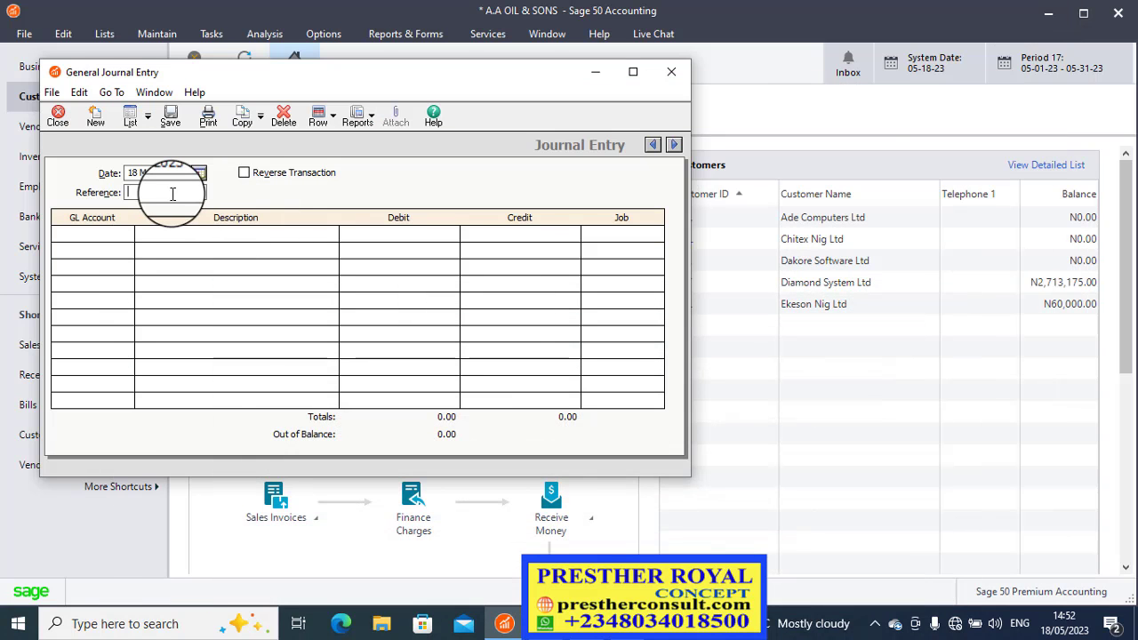
pyautogui.hotkey('ctrl', 'v')
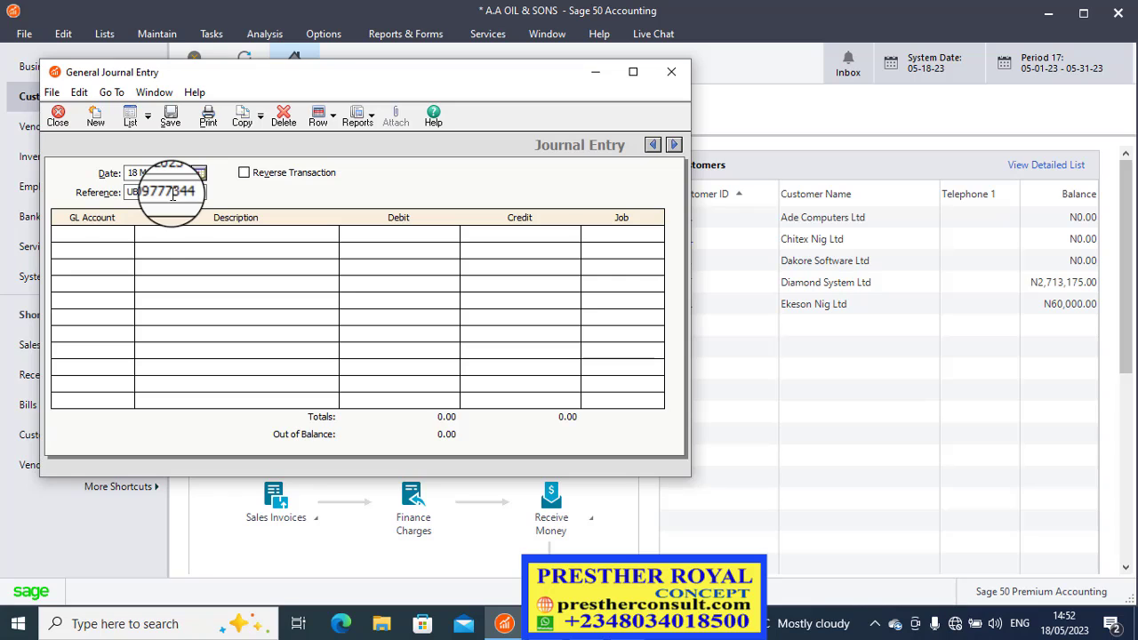
# Fill the first journal line with the Petty Cash account (10000) and the description PETTY CASH RE-IMBURSEMENT
pyautogui.click(124, 234)
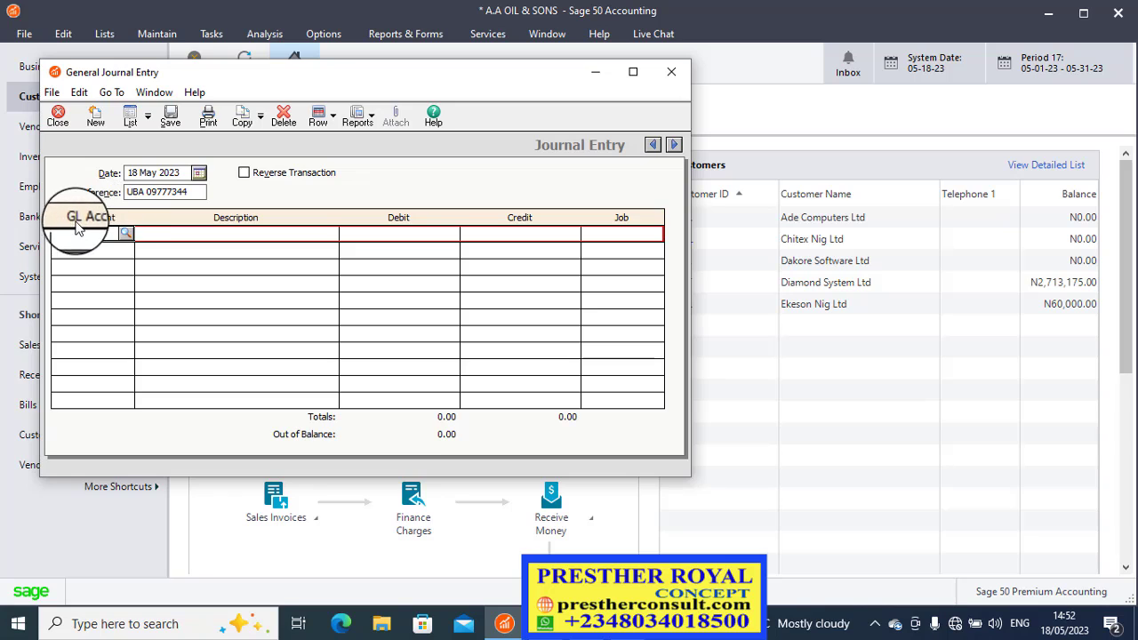
pyautogui.click(126, 233)
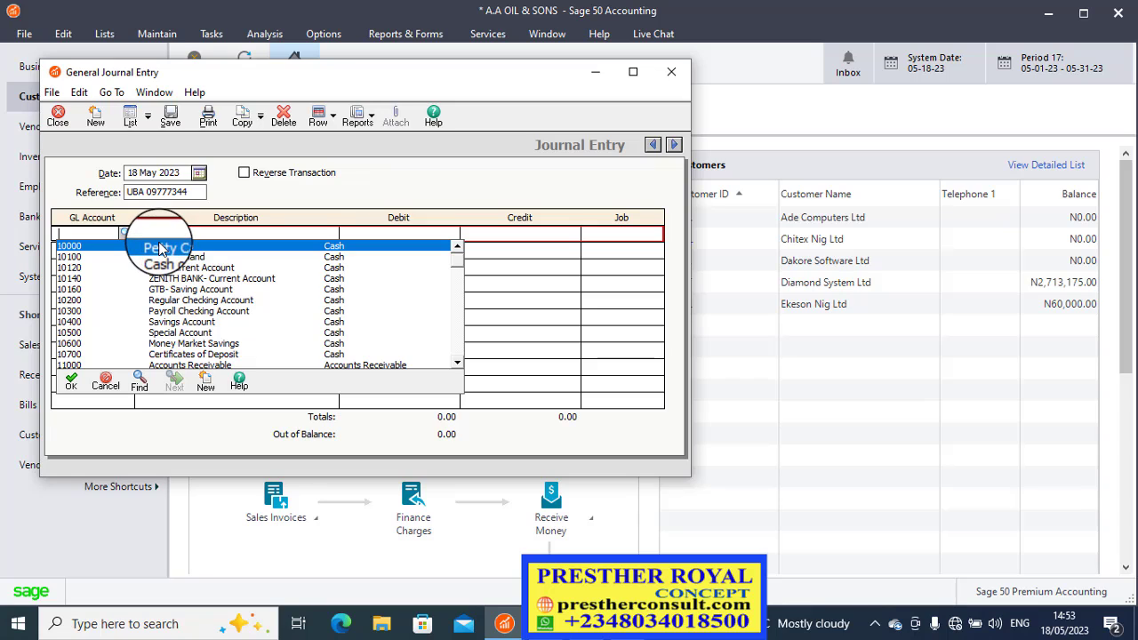
pyautogui.click(160, 250)
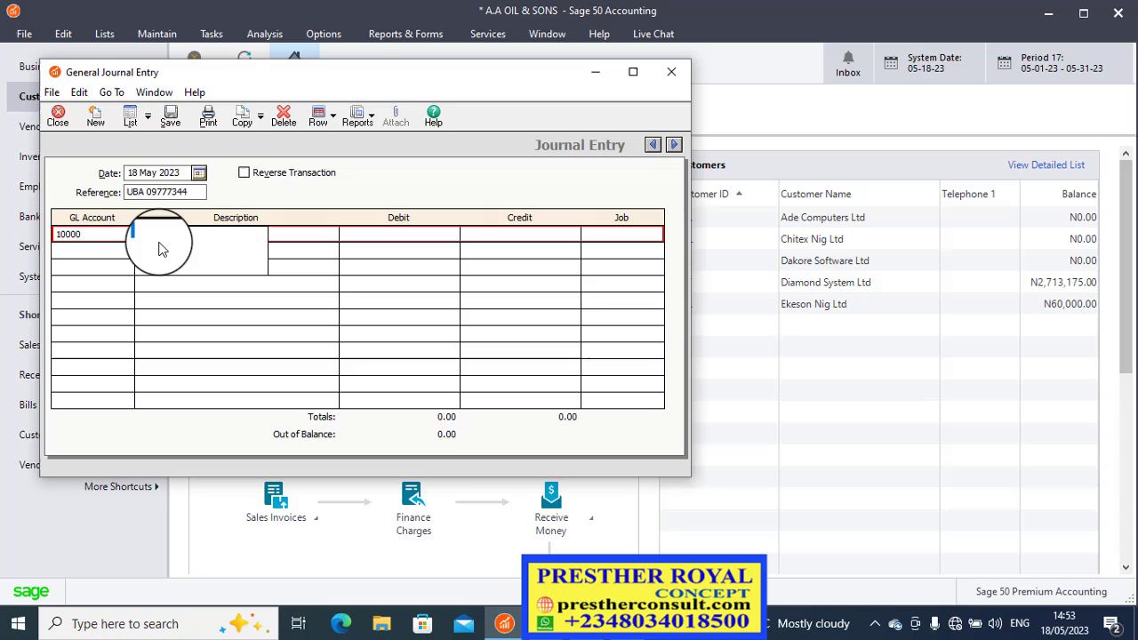
pyautogui.write('PE')
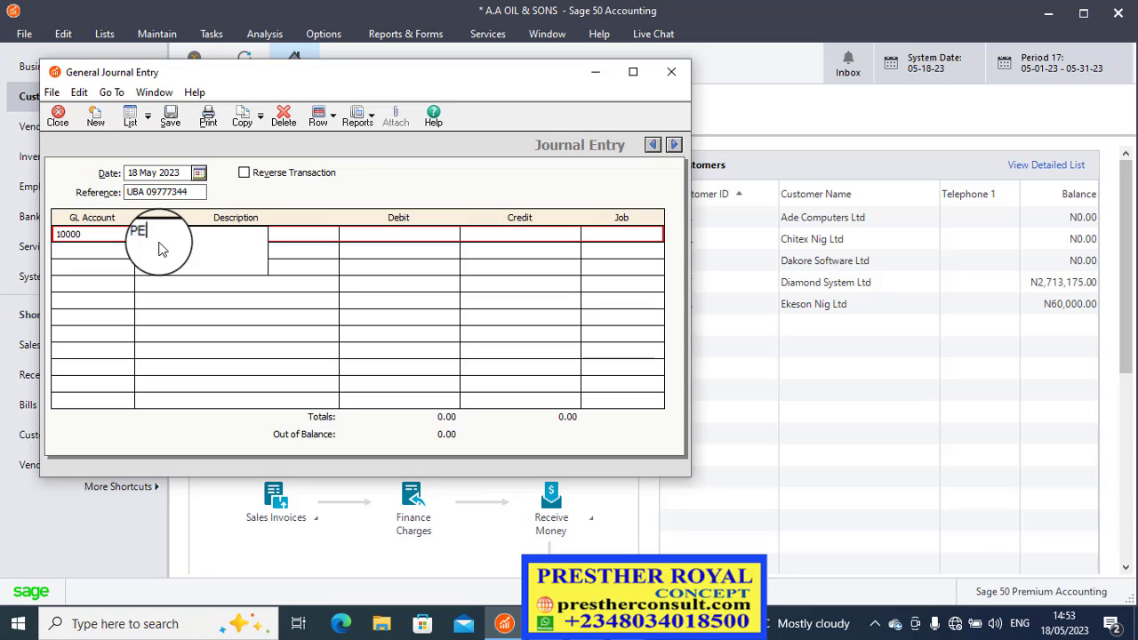
pyautogui.write('TTY CASH')
pyautogui.write('RE')
pyautogui.write('-IM')
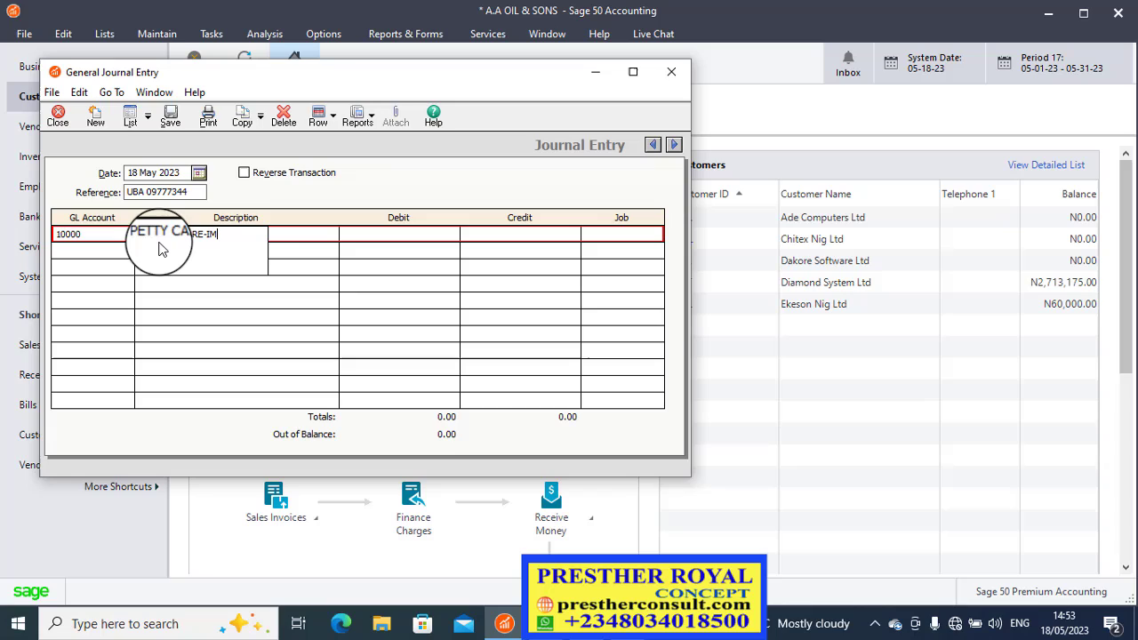
pyautogui.write('BUR')
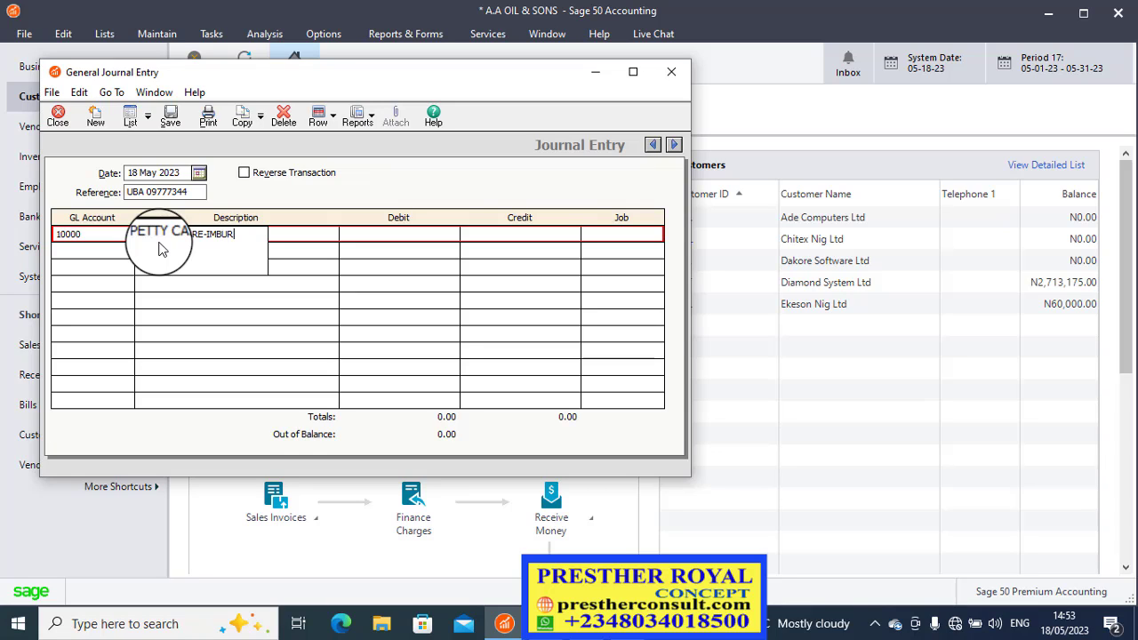
pyautogui.write('SEMENT')
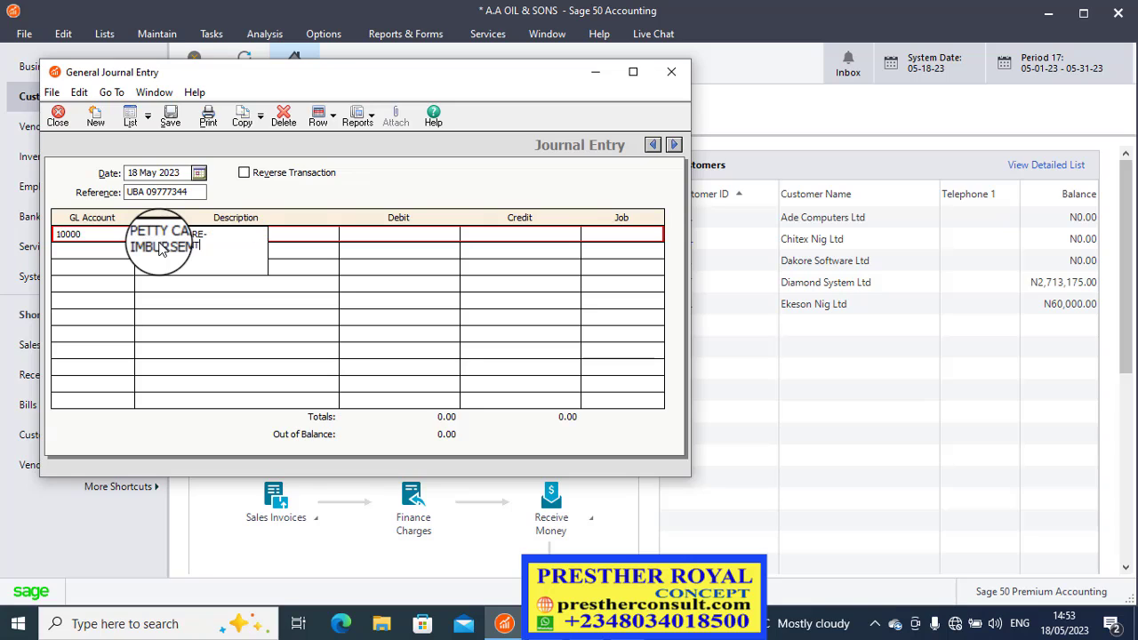
pyautogui.press('Tab')
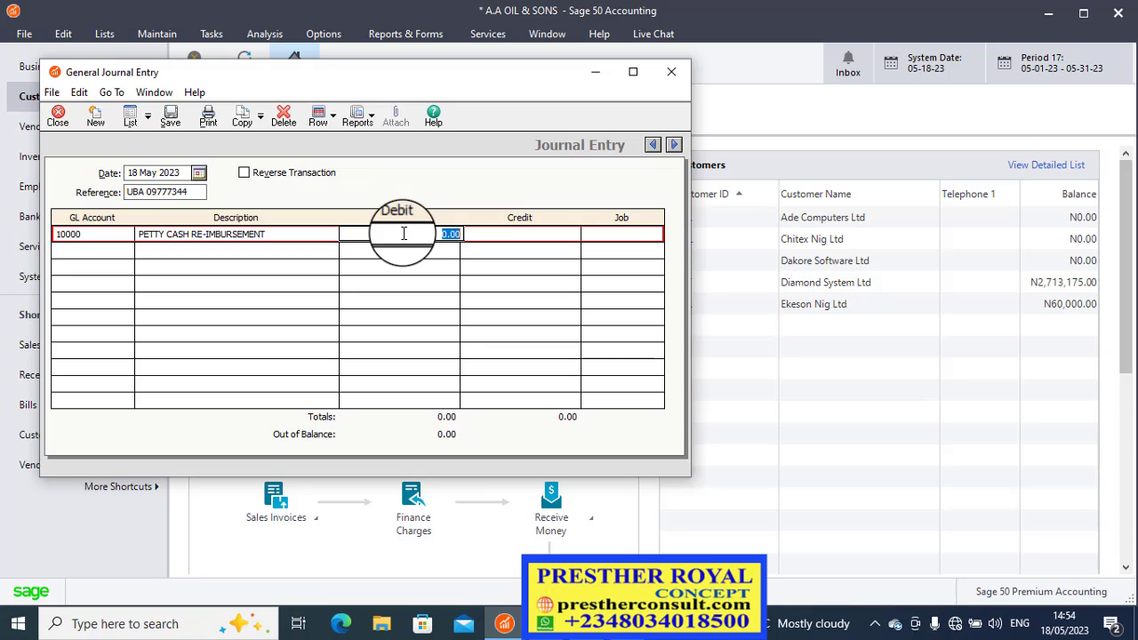
# Debit the Petty Cash line with 50,000 and move on to the second journal line
pyautogui.write('50000')
pyautogui.press('Tab')
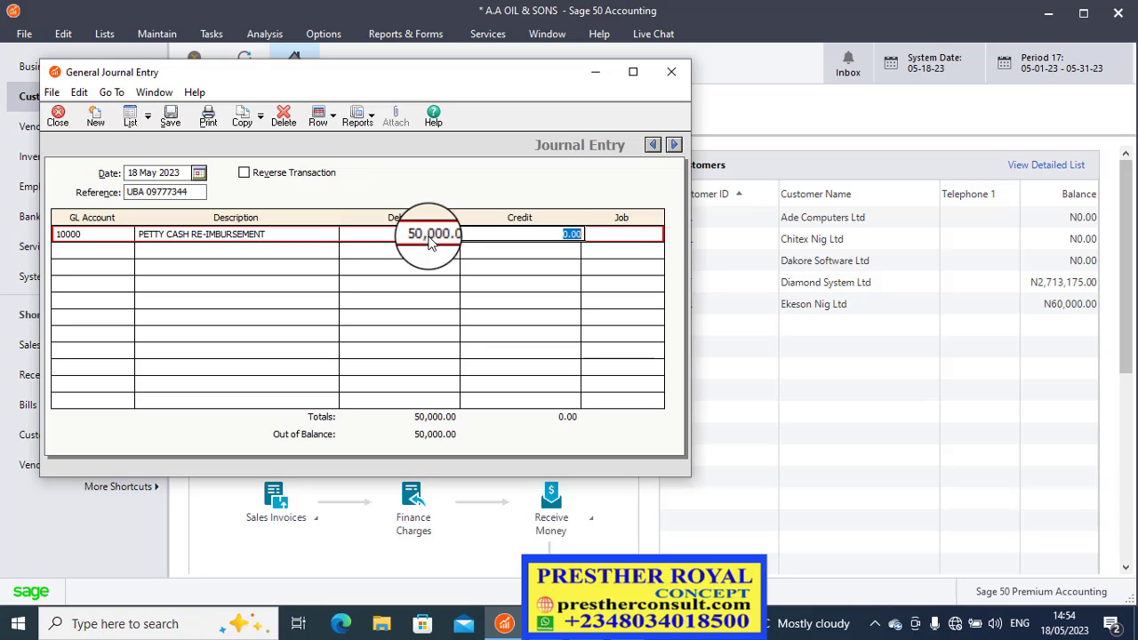
pyautogui.press('Tab')
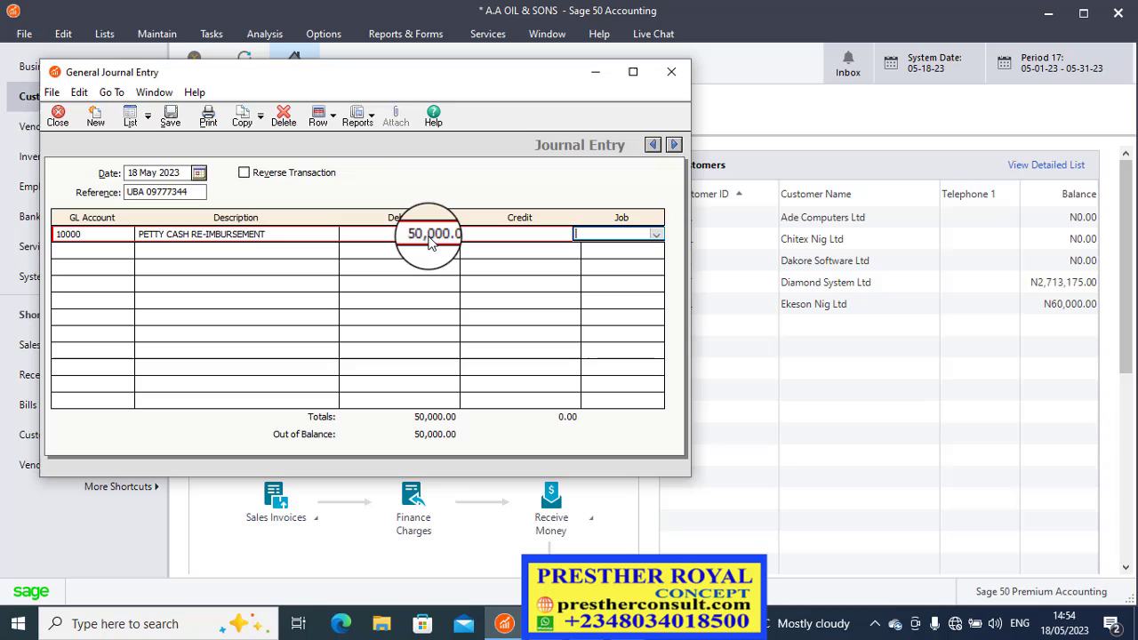
pyautogui.press('Tab')
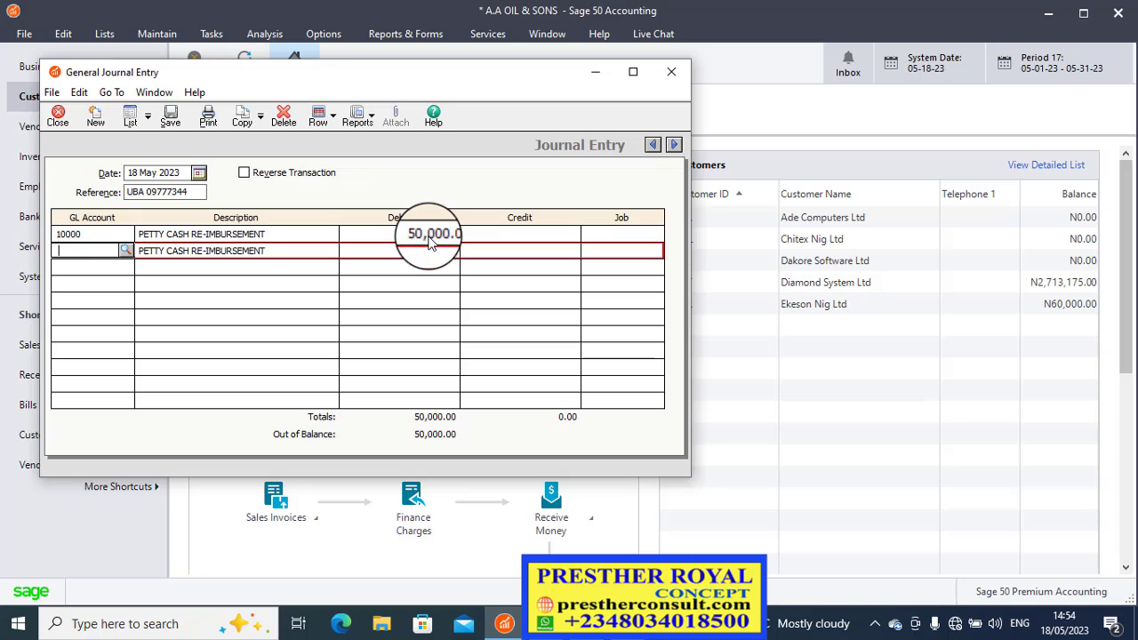
# Credit the UBA Current Account (10120) with 50,000 on the second journal line and save the entry
pyautogui.click(127, 251)
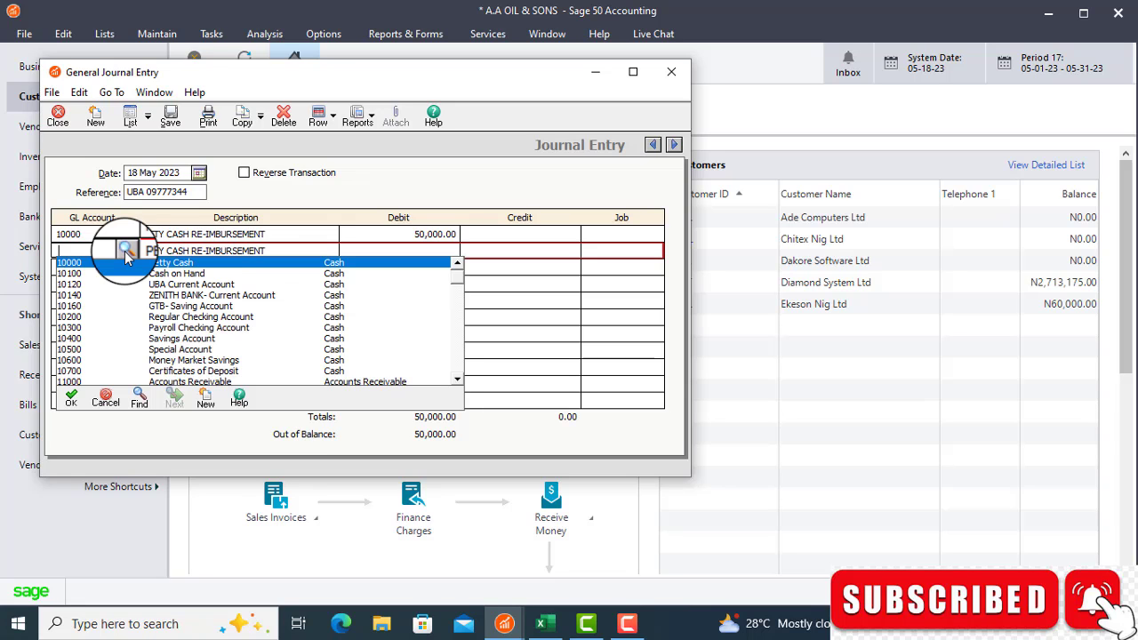
pyautogui.click(170, 285)
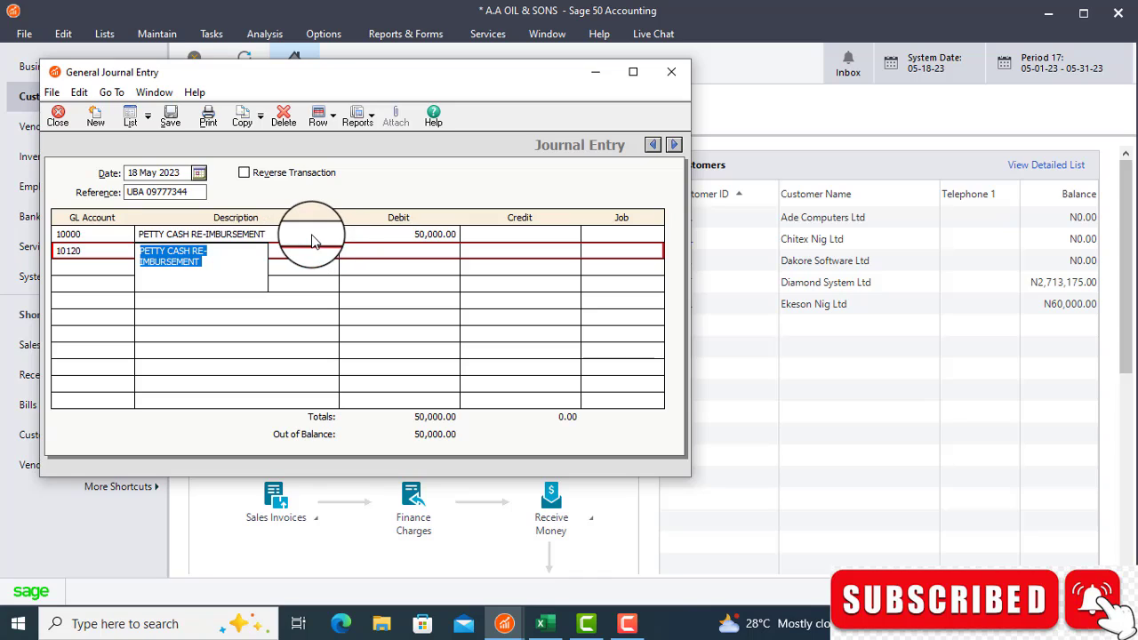
pyautogui.click(509, 253)
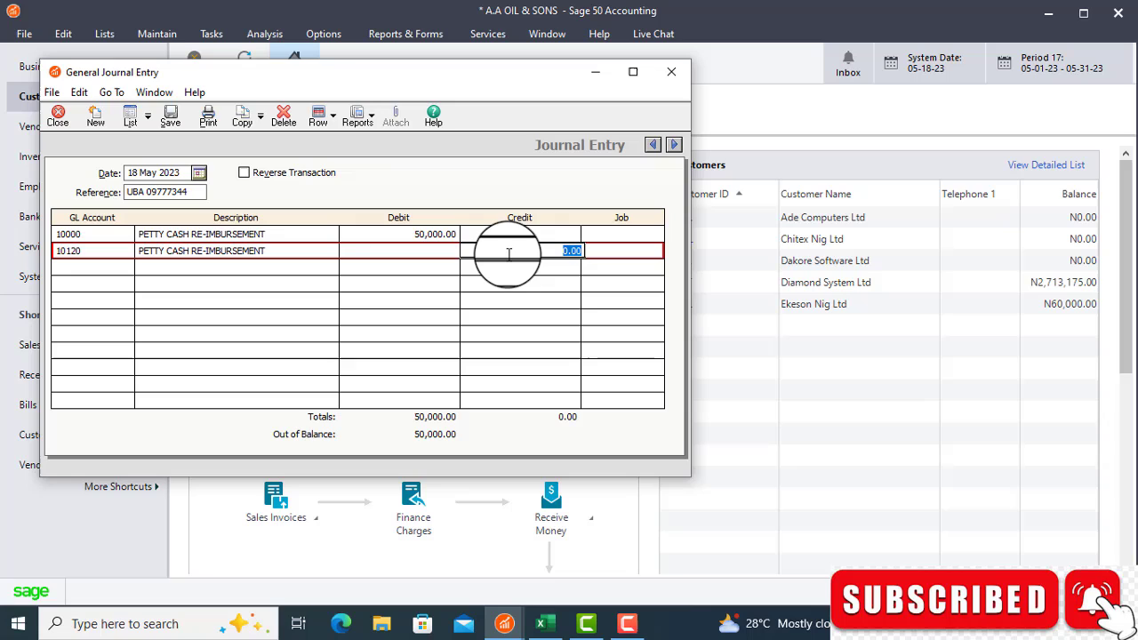
pyautogui.write('500000')
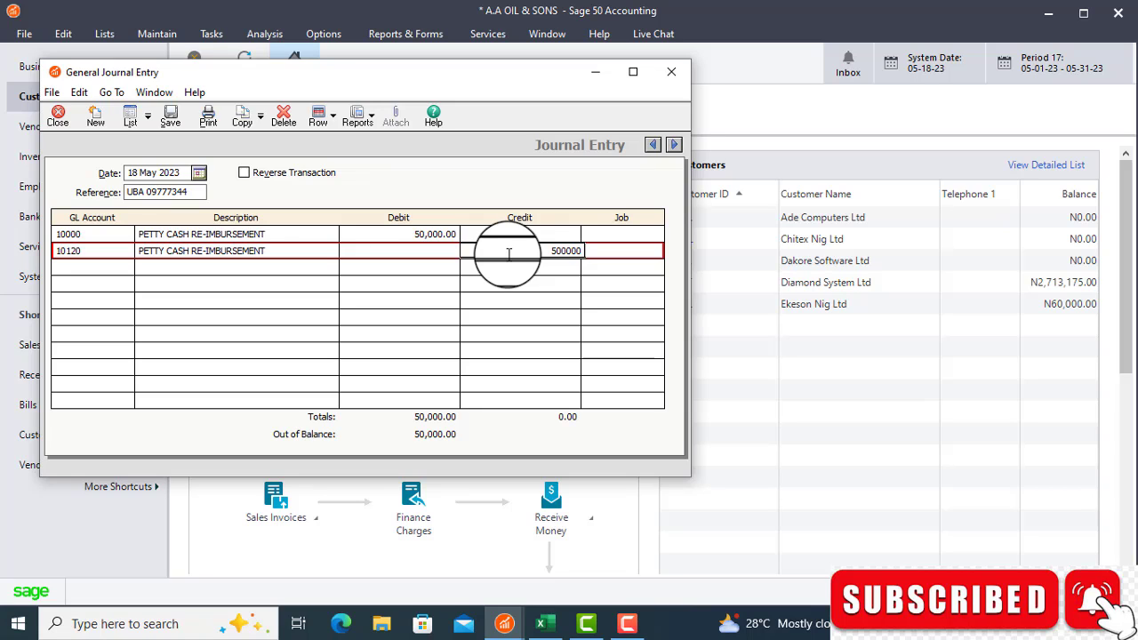
pyautogui.press('BackSpace')
pyautogui.press('Tab')
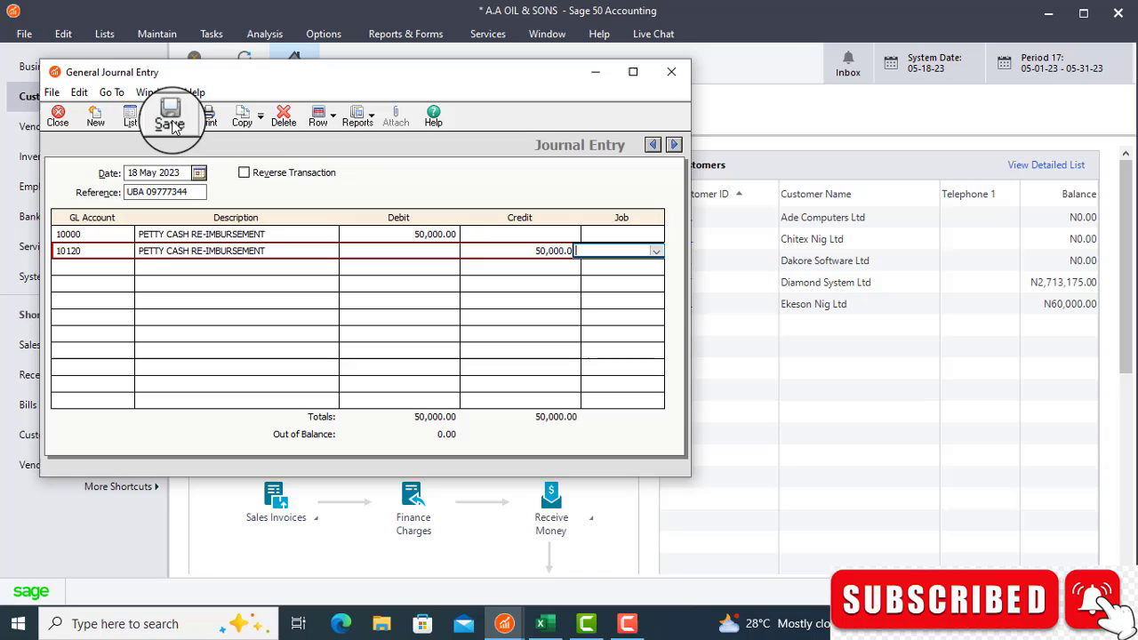
pyautogui.click(175, 129)
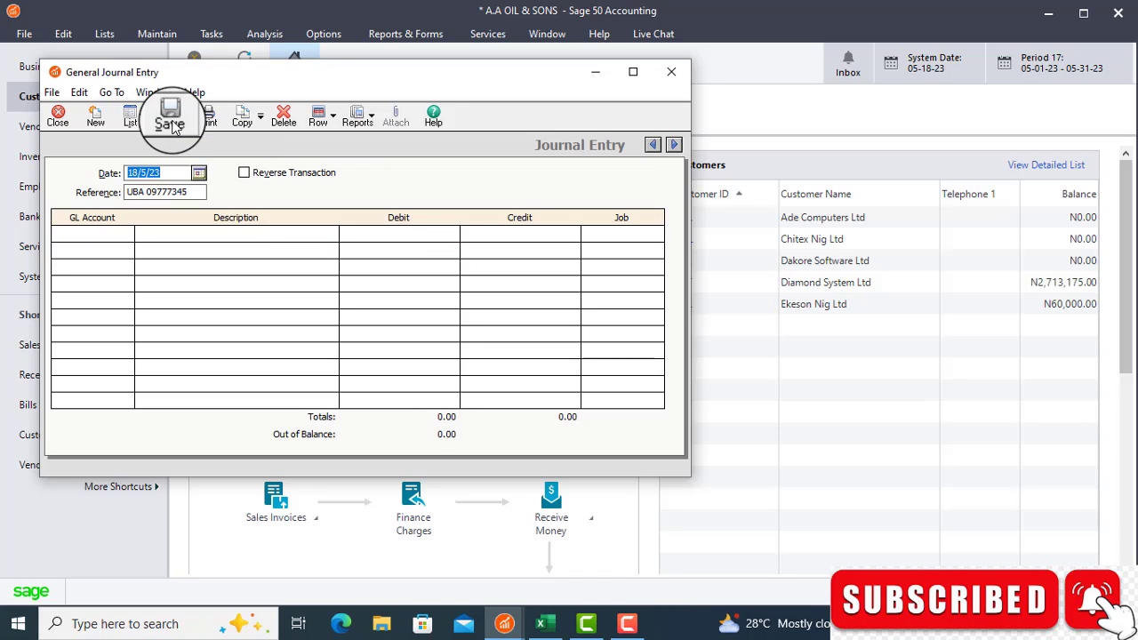